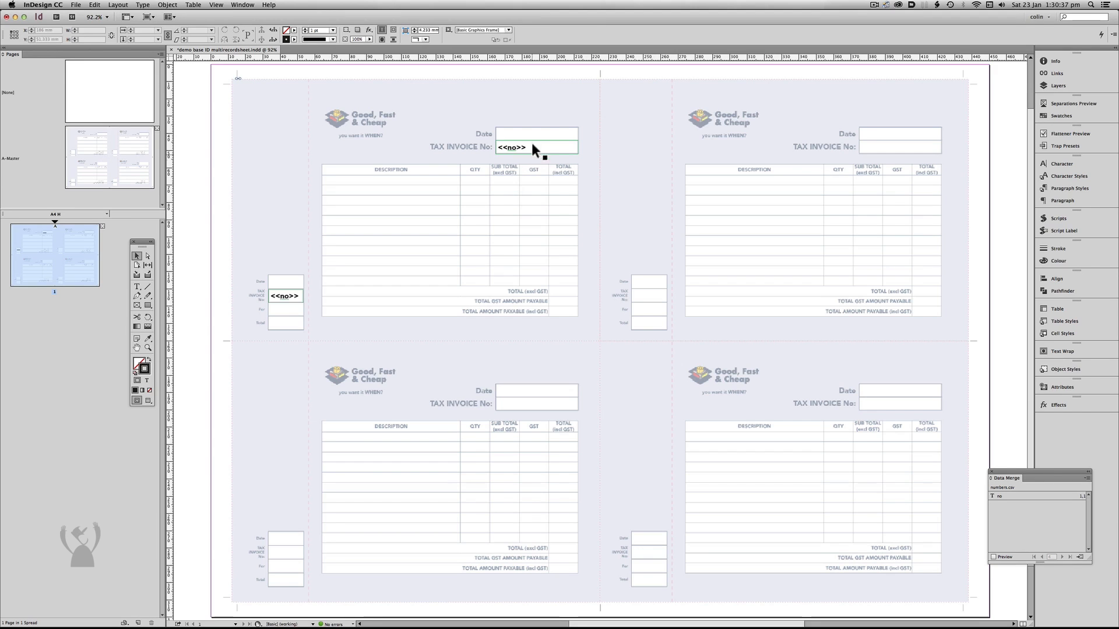
Set up a merged document from the two invoice number frames with Multiple Records per page, and preview the multiple record layout.
left_click_drag(262, 327, 537, 140)
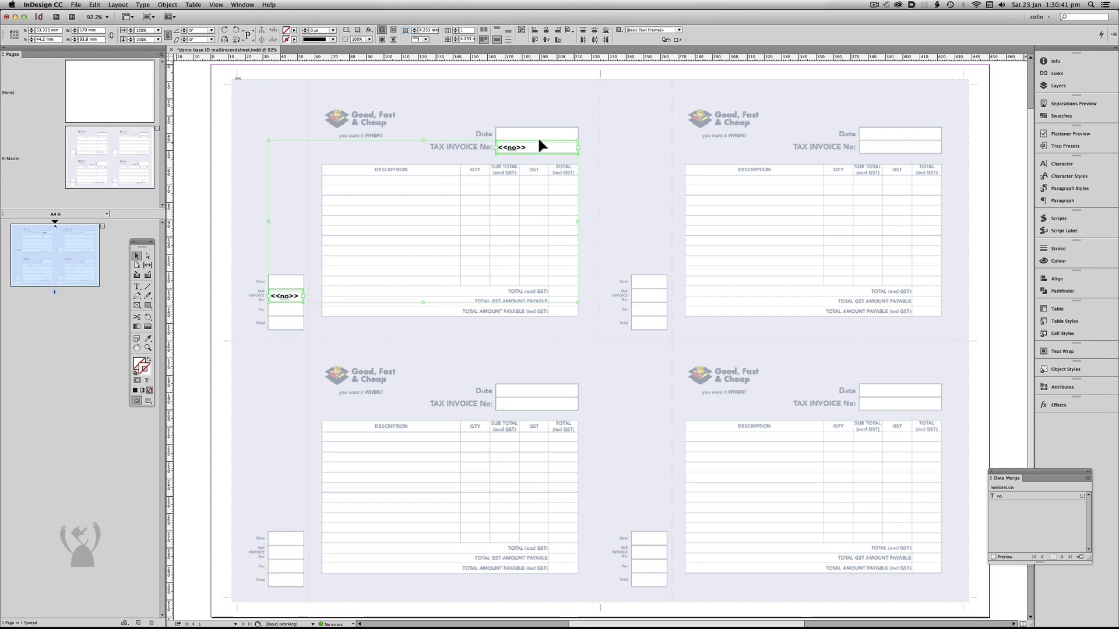
left_click(1088, 482)
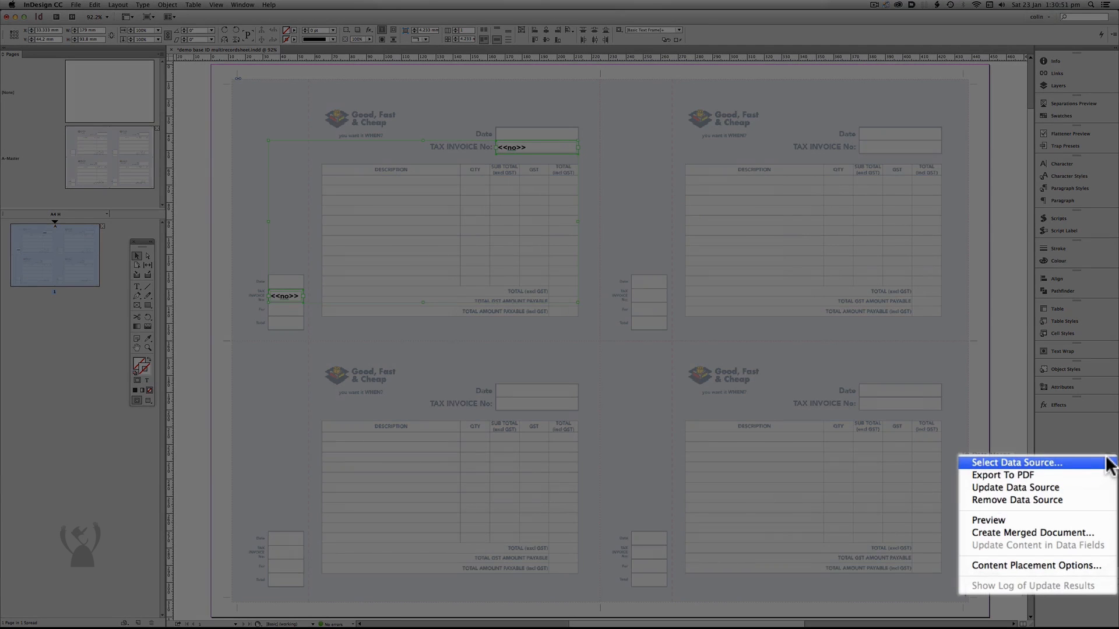
left_click(1065, 531)
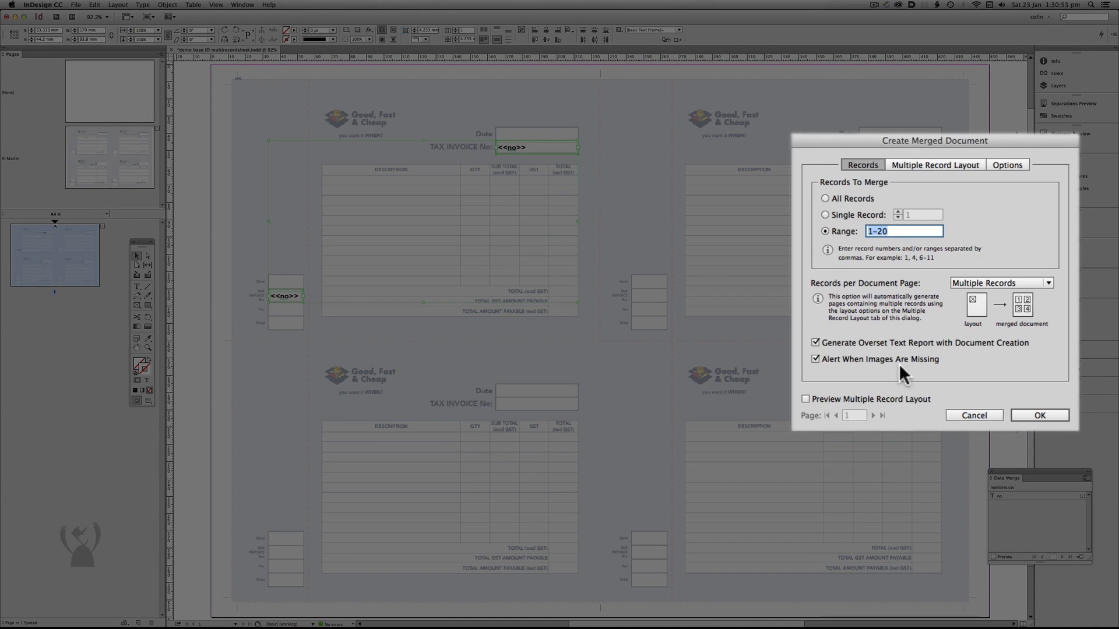
left_click(1005, 282)
left_click(998, 300)
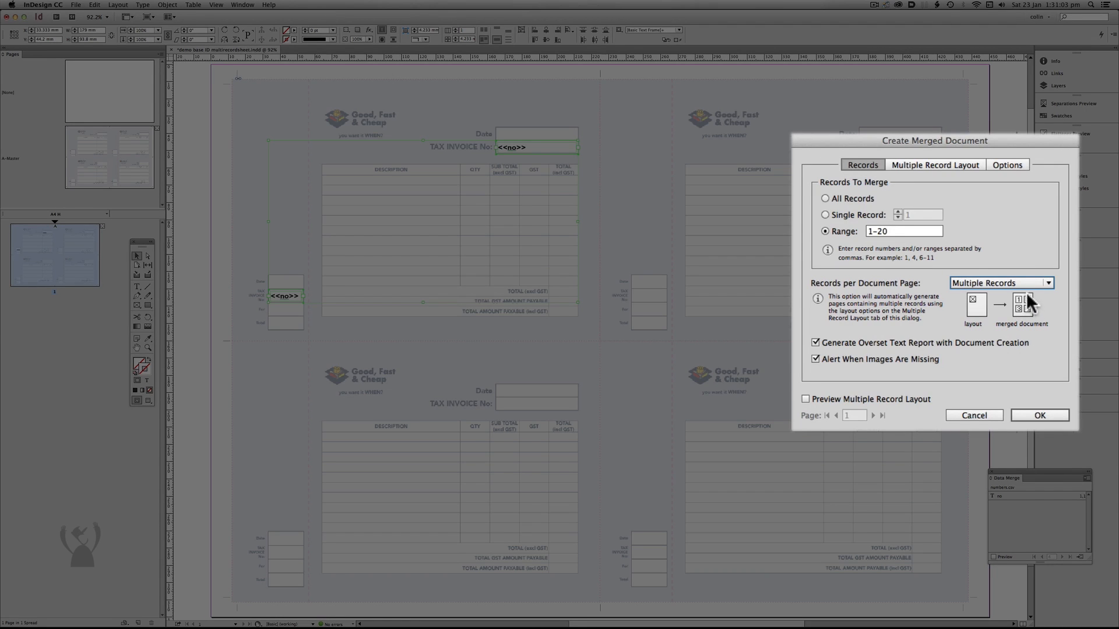
left_click(937, 164)
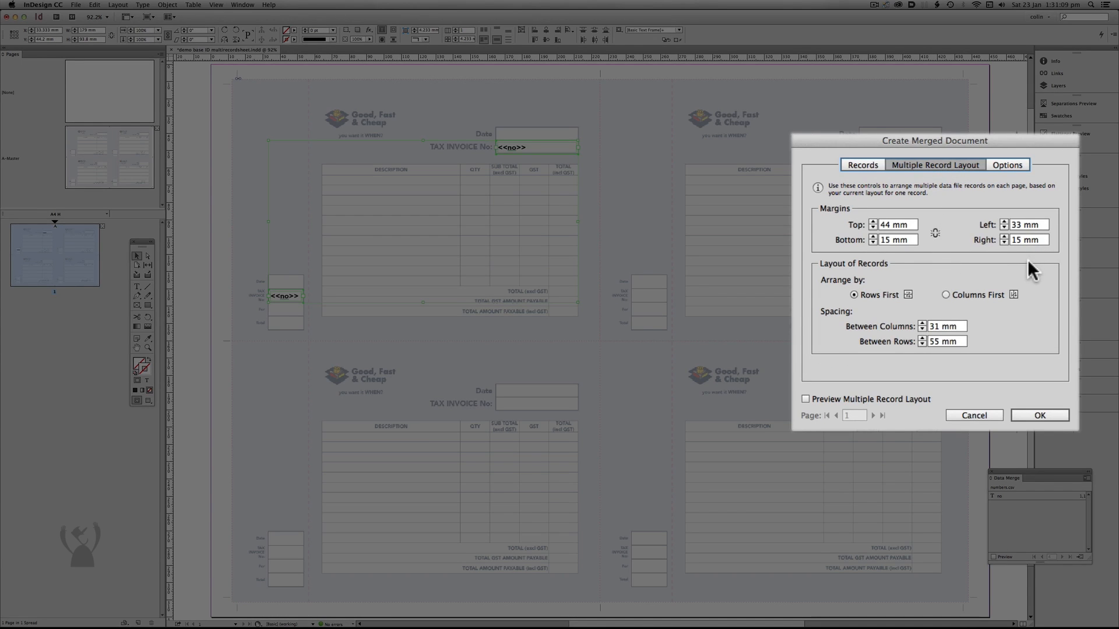
left_click(820, 396)
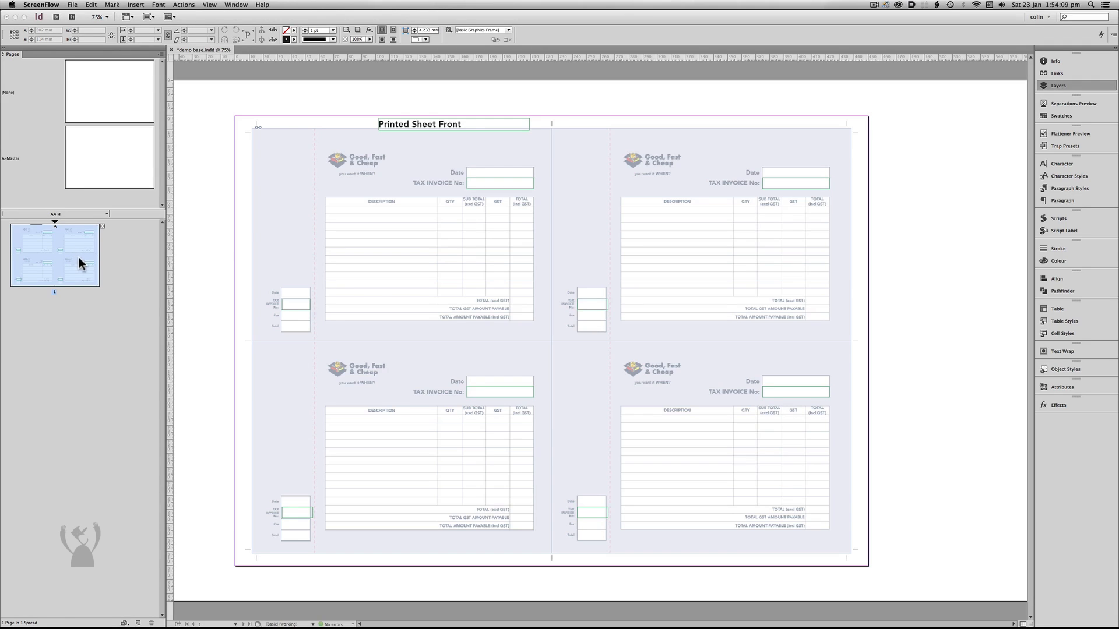
Examine the document's layer structure by hiding the art and trims layers and showing them again.
left_click(1071, 84)
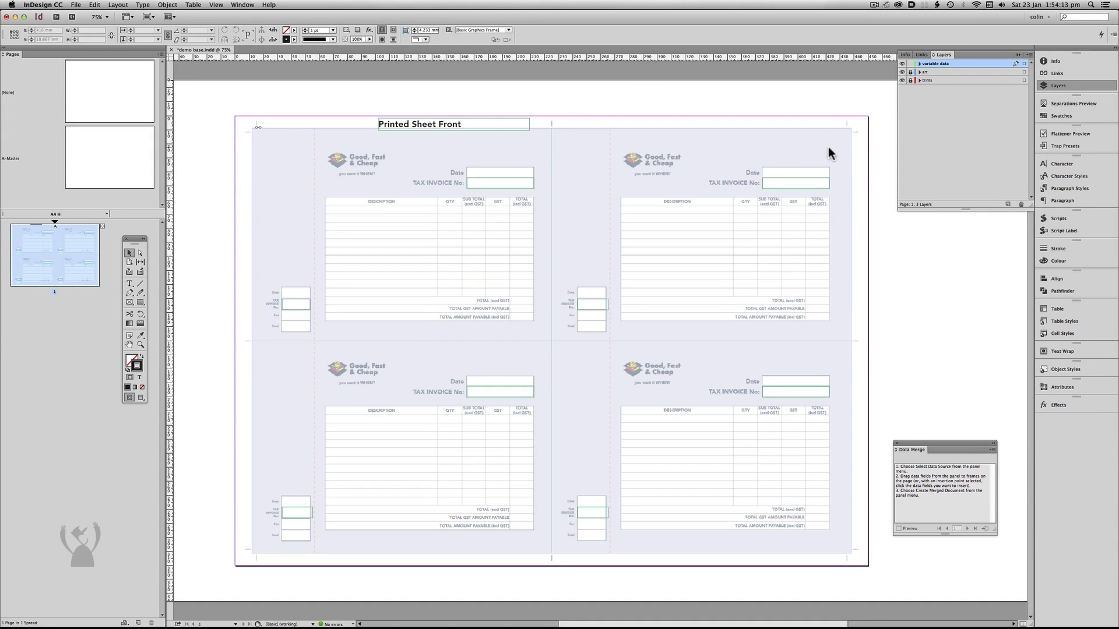
left_click(903, 73)
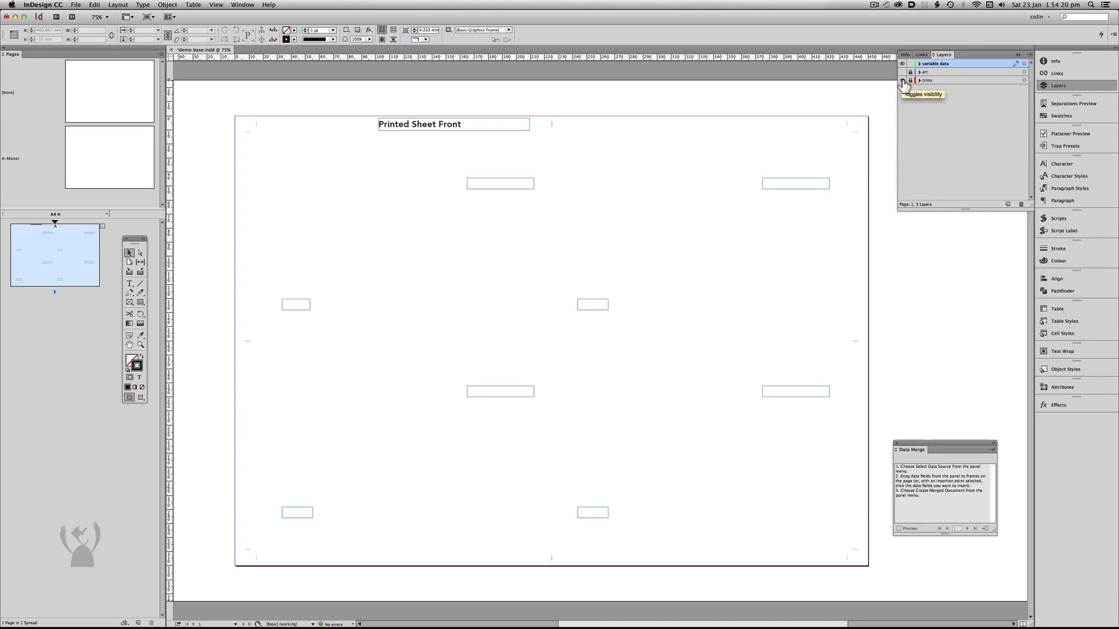
left_click(903, 81)
left_click(903, 72)
left_click(903, 80)
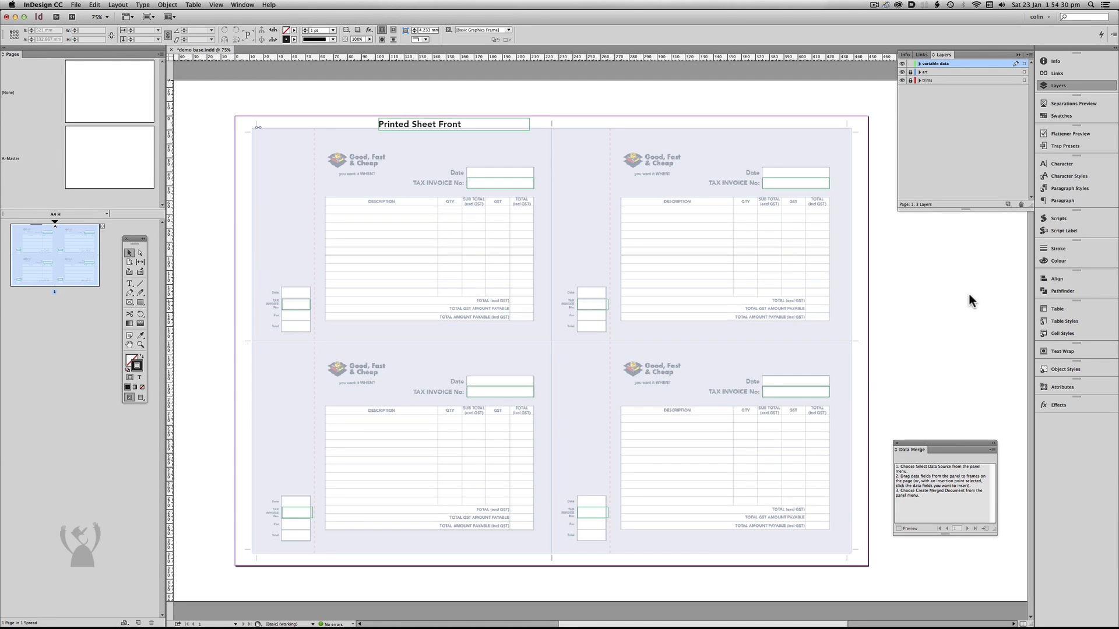
Run the DM_cut_and_stack1-06.jsxbin script with numbers.csv as the original data file.
left_click(1069, 217)
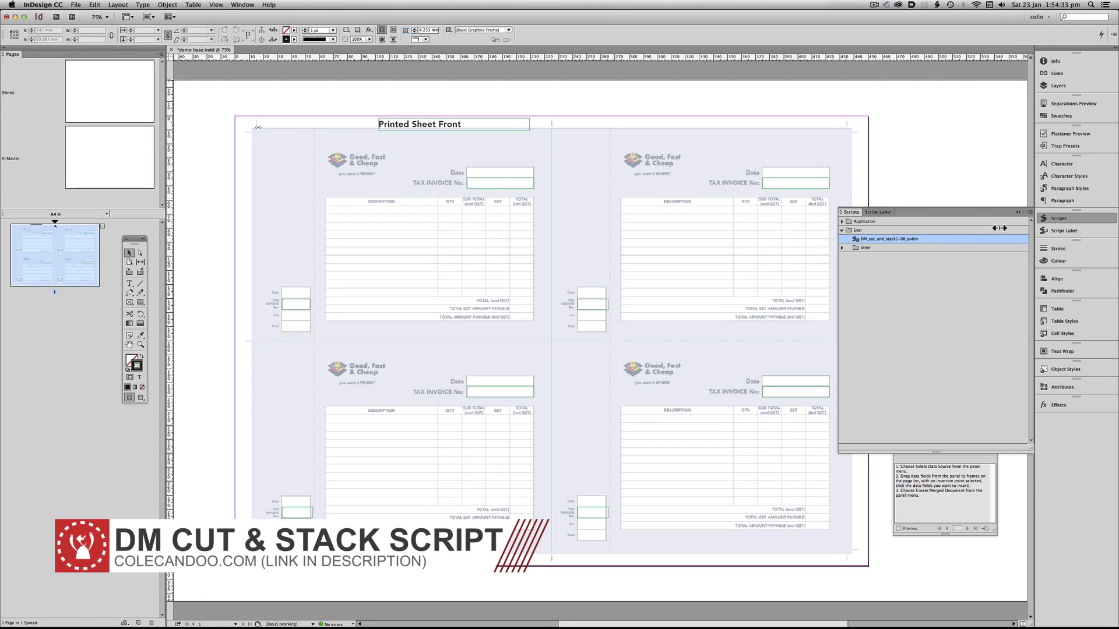
double_click(908, 238)
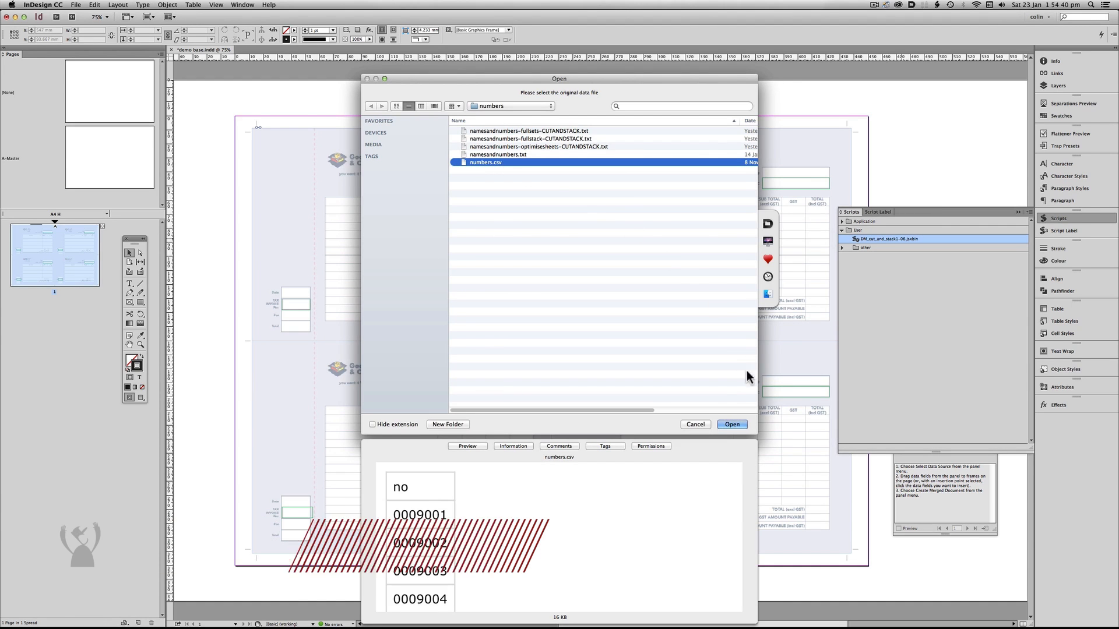
left_click(732, 424)
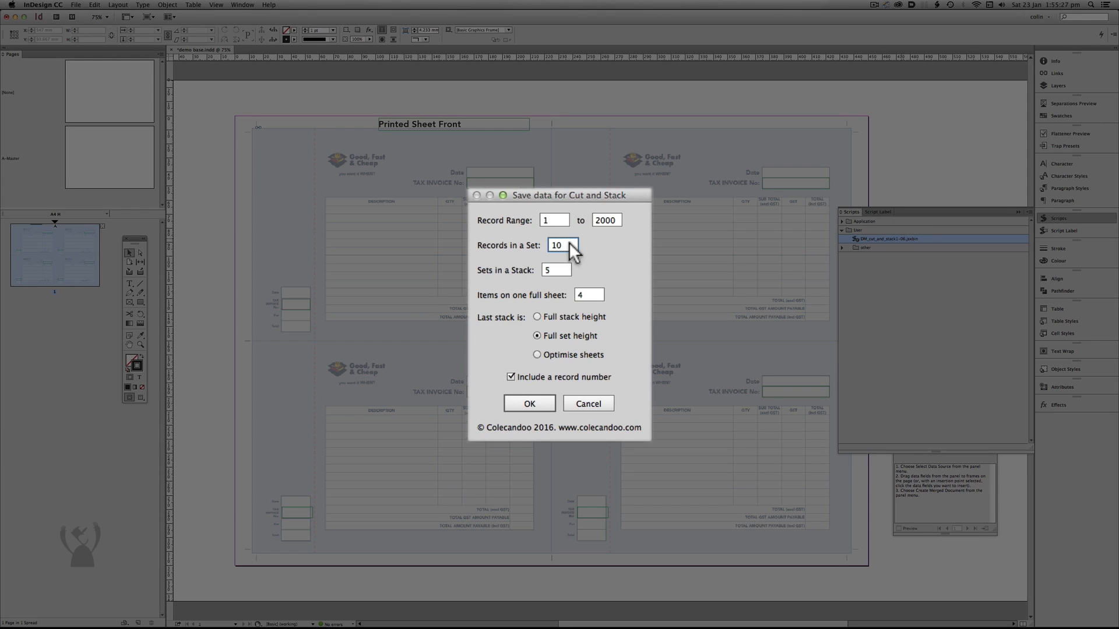
Generate the cut-and-stack data with 50 records in a set and 5 sets in a stack.
type("50")
left_click(565, 268)
left_click(532, 403)
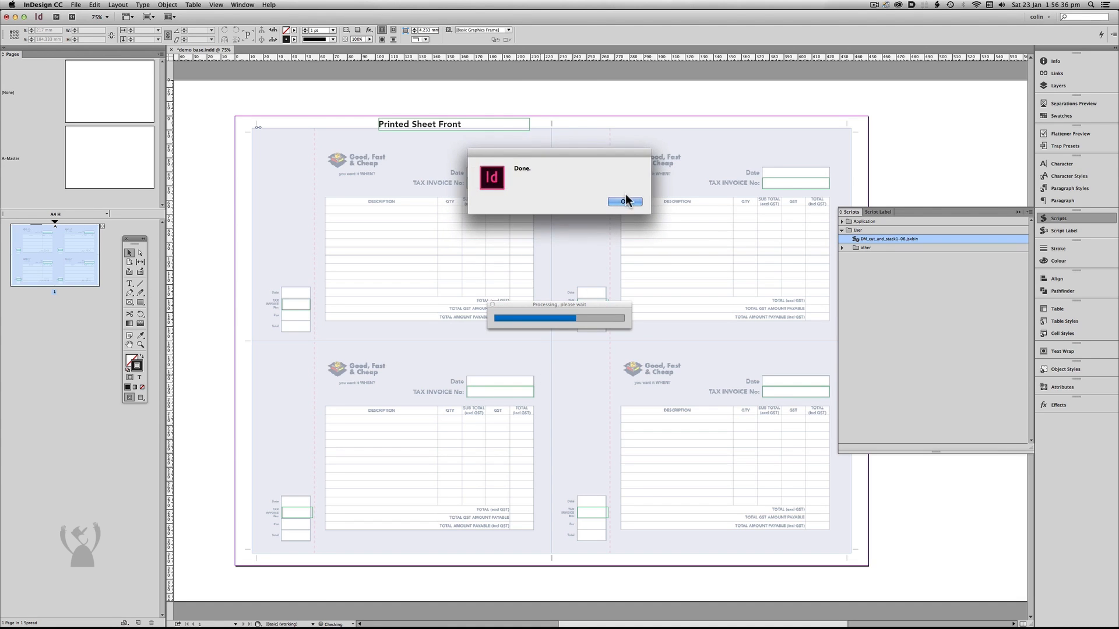
left_click(631, 200)
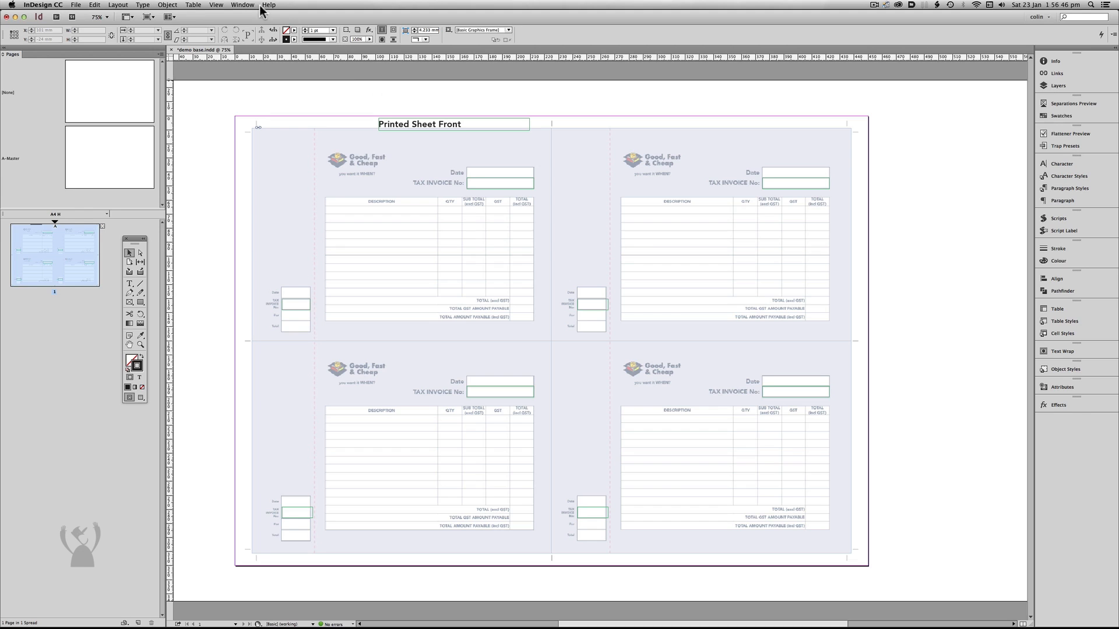
Show the Data Merge fields and place them beside the page.
left_click(242, 5)
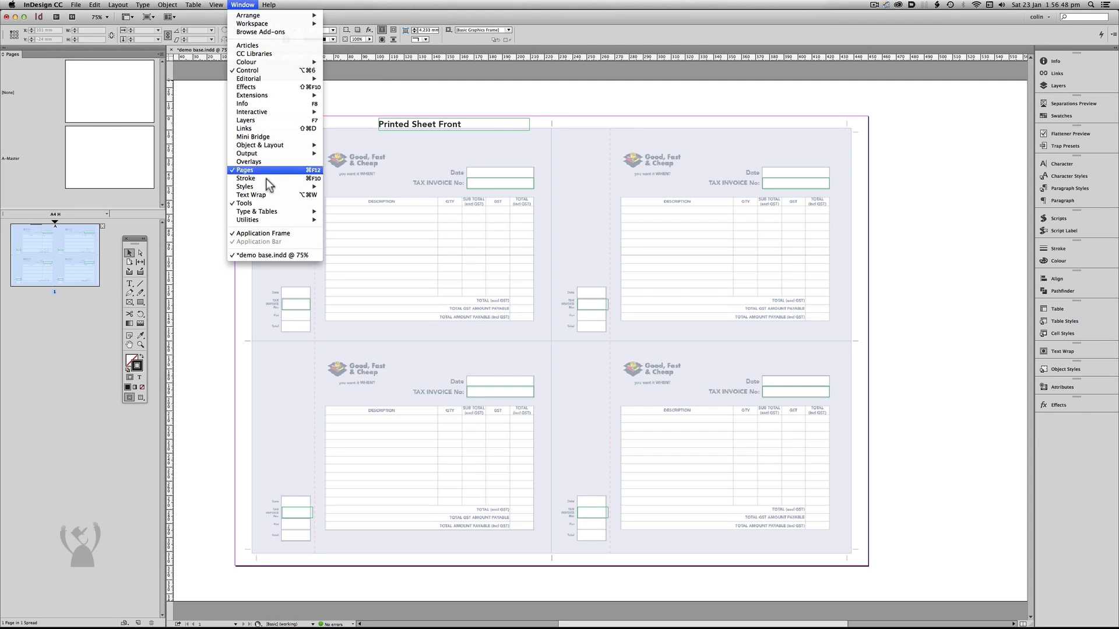
mouse_move(285, 220)
left_click(353, 228)
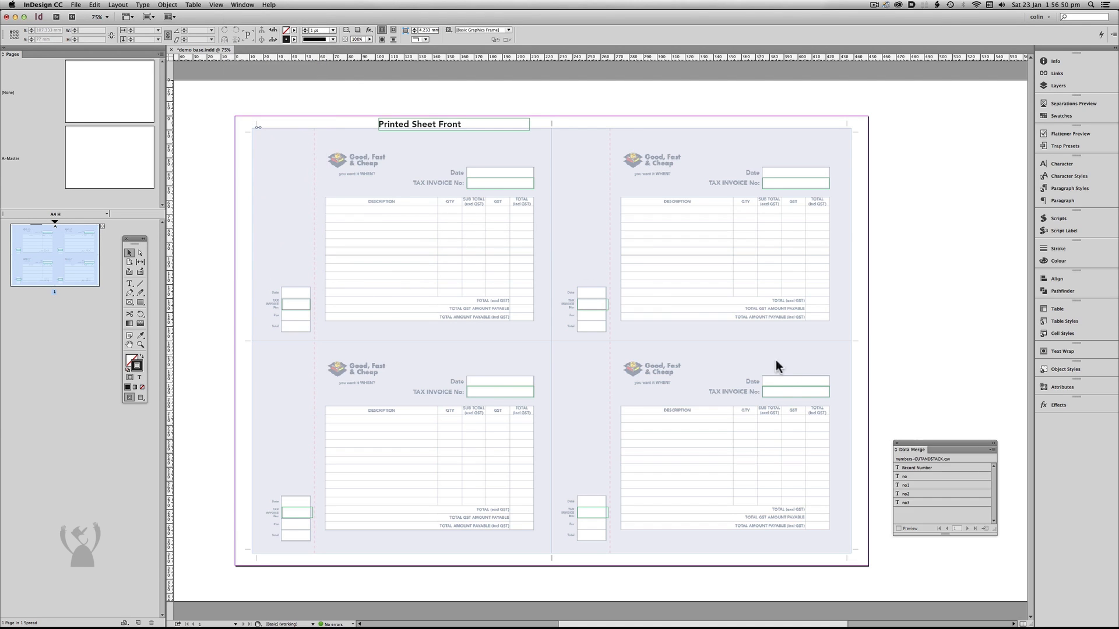
left_click_drag(939, 449, 891, 272)
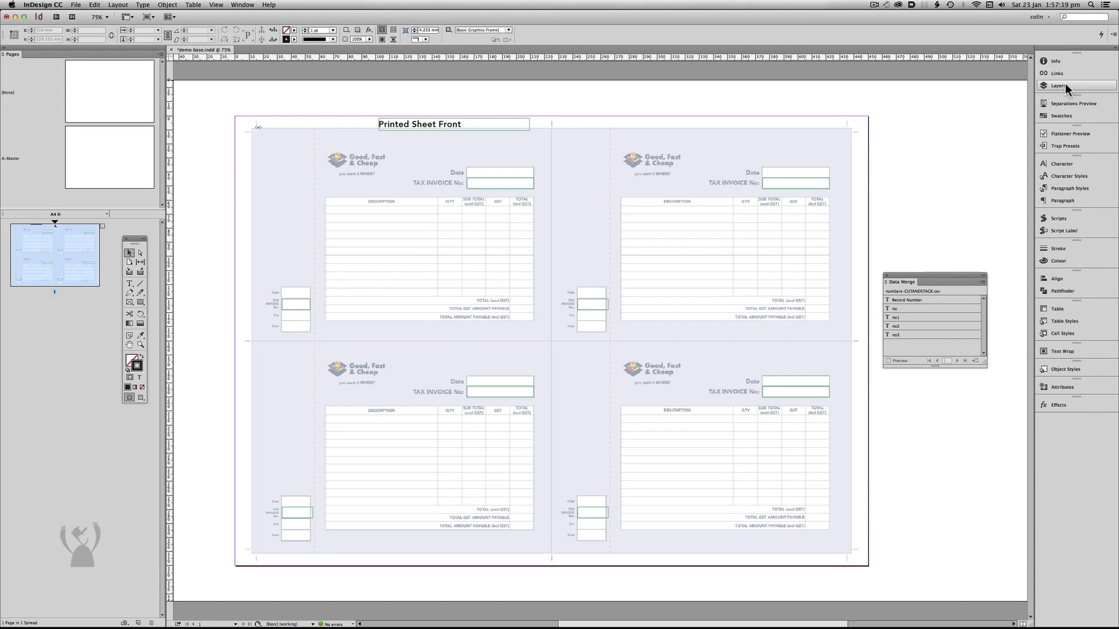
On the variable data layer, insert the no field into both tax invoice number frames of the upper-left invoice.
left_click(1058, 86)
left_click(934, 64)
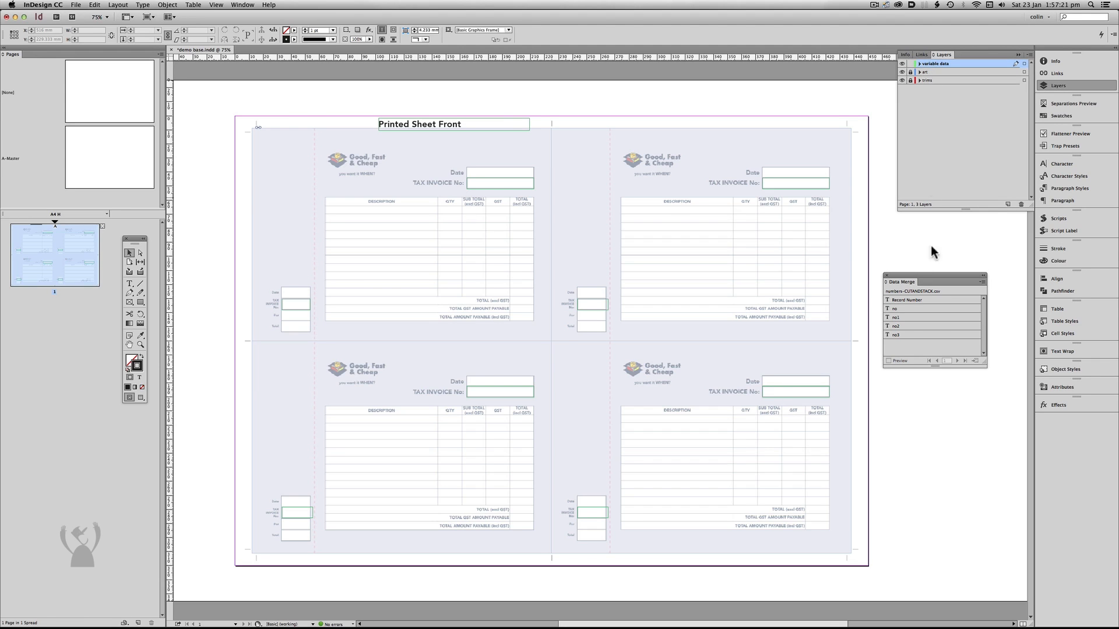
double_click(511, 180)
left_click(525, 183)
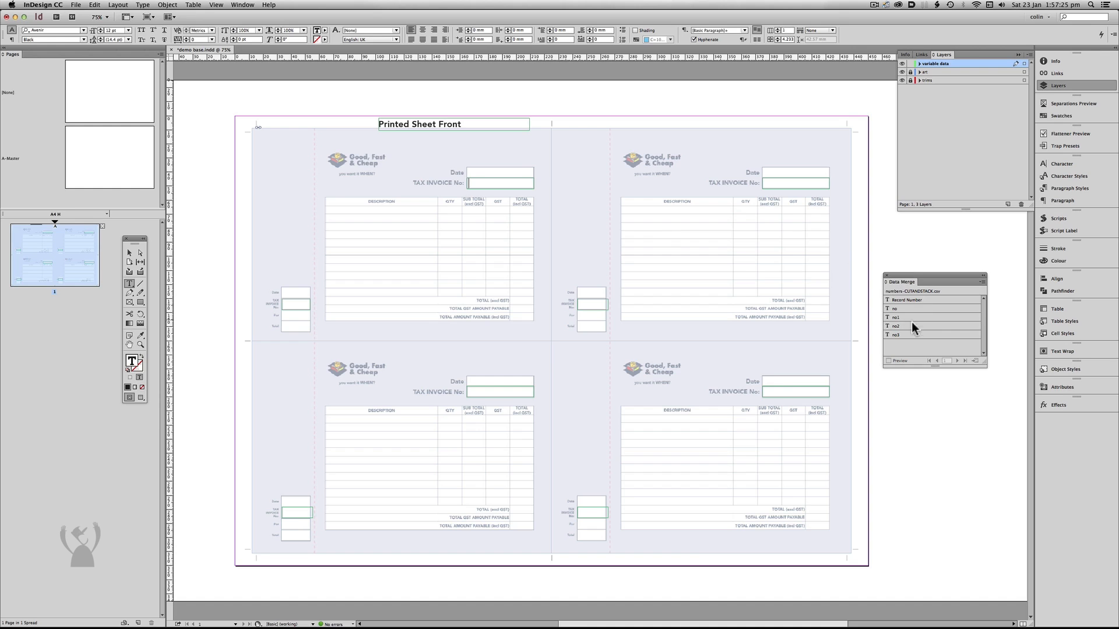
left_click(912, 314)
left_click_drag(536, 318, 296, 305)
Insert no1 into both number frames of the upper-right invoice, no2 into the lower-left invoice's and no3 into the lower-right invoice's.
left_click_drag(902, 317, 788, 182)
left_click_drag(896, 318, 598, 305)
left_click_drag(893, 327, 484, 392)
left_click_drag(892, 328, 296, 510)
left_click_drag(894, 333, 790, 392)
left_click_drag(897, 334, 593, 513)
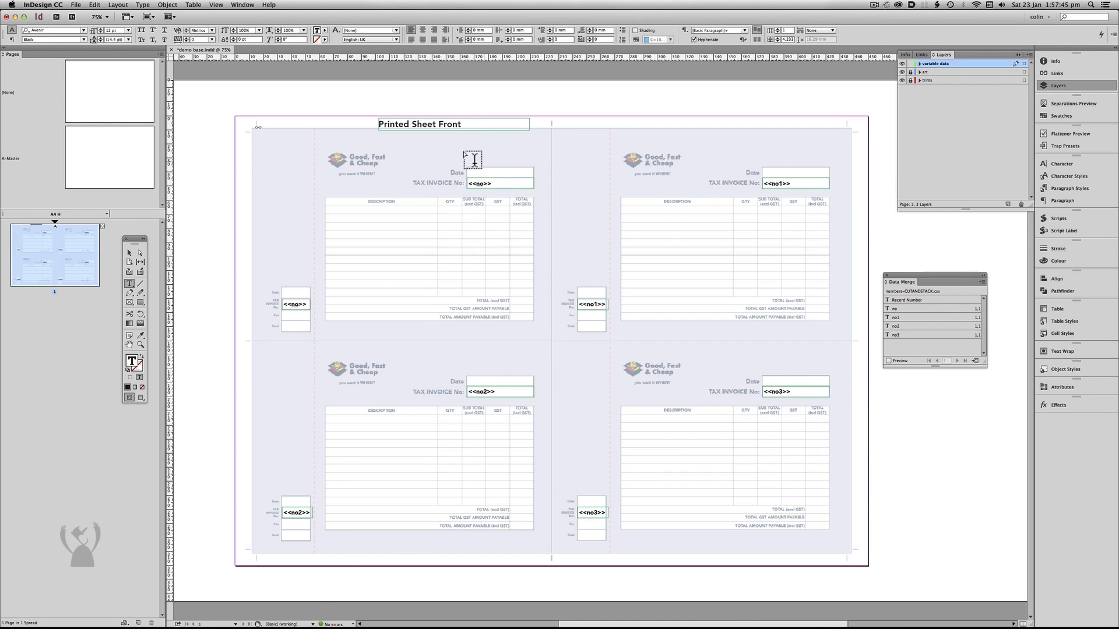
Insert the Record Number field before "Front" in the Printed Sheet title and turn on the merge preview.
left_click(439, 125)
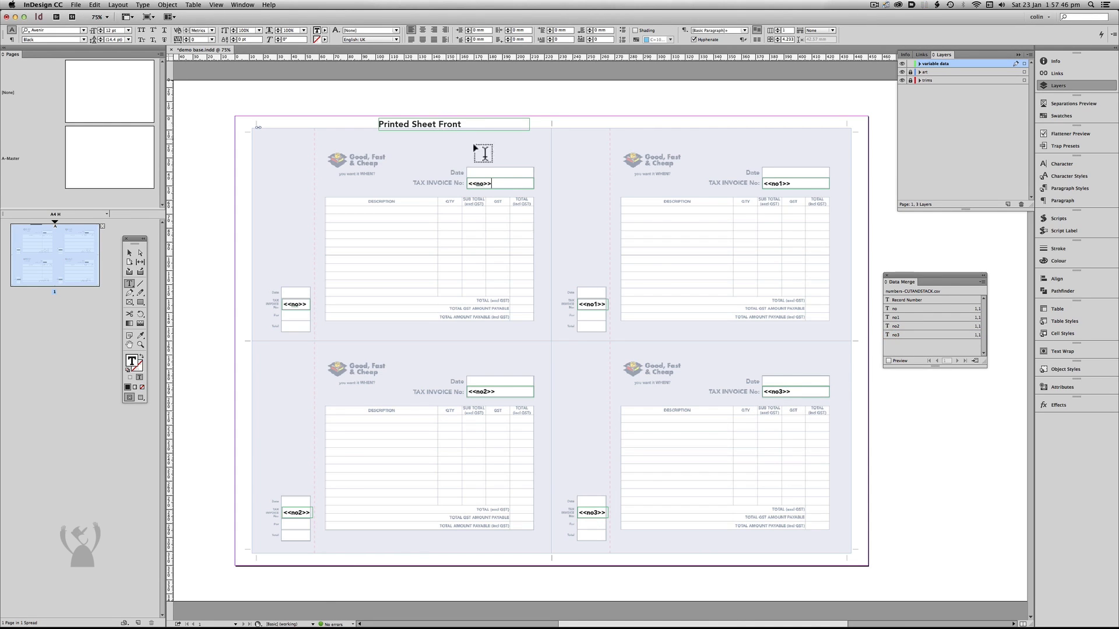
left_click(907, 299)
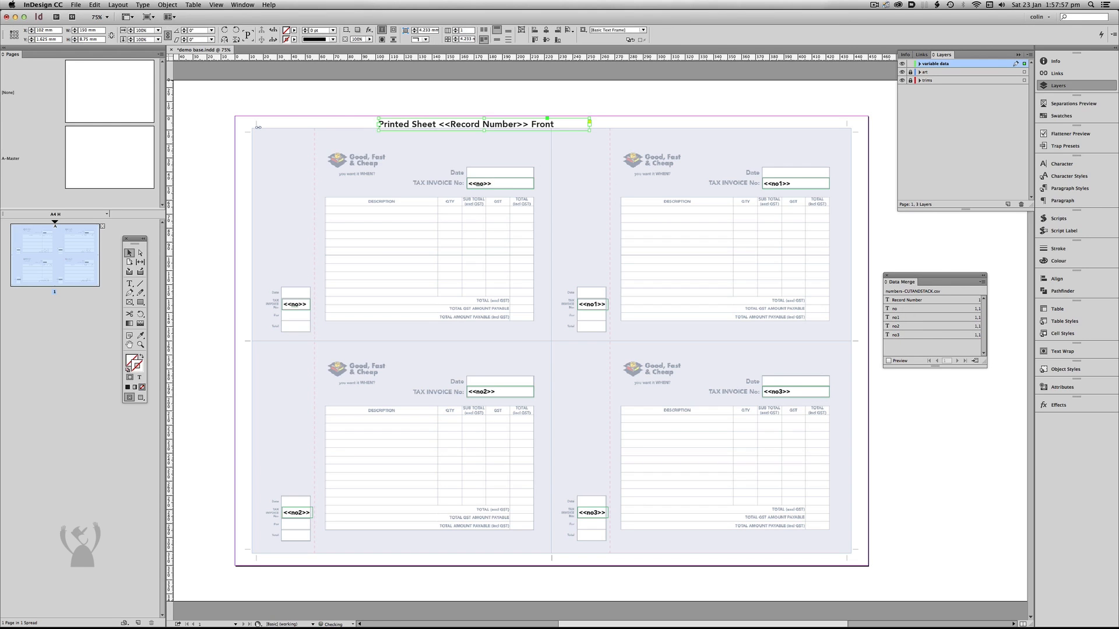
left_click(888, 360)
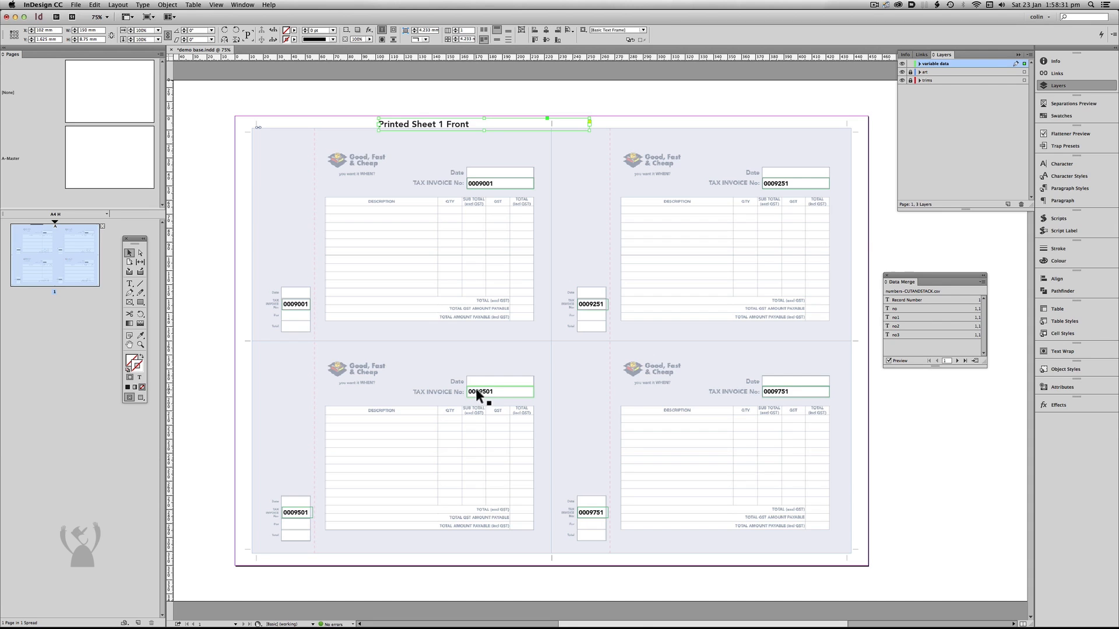
Step through the merged records one by one to check how the four invoice numbers advance on each sheet.
left_click(957, 361)
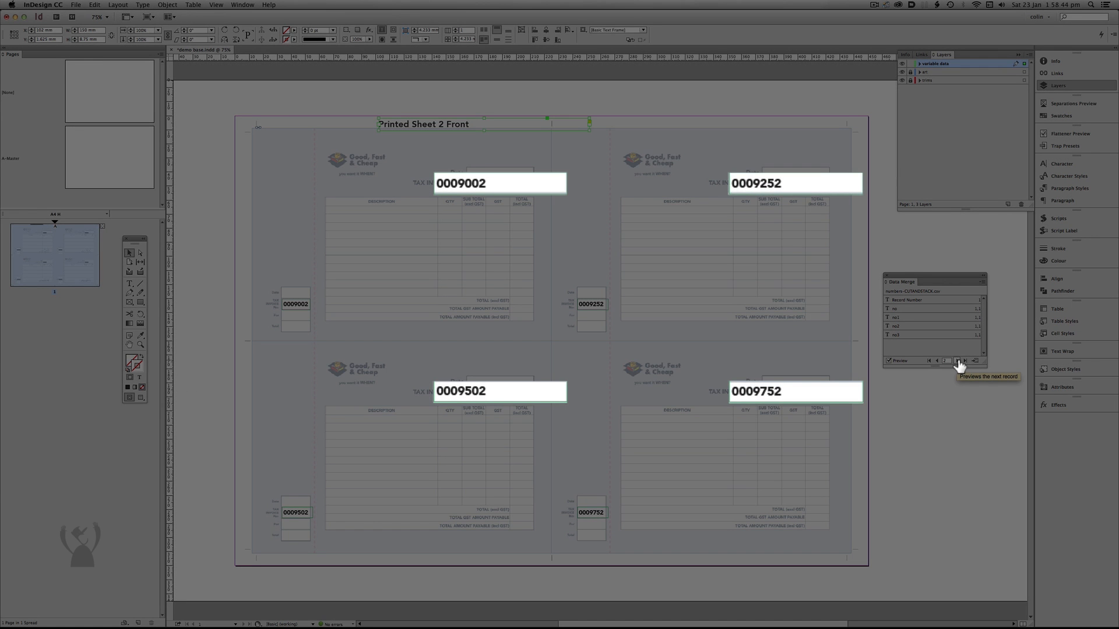
left_click(957, 362)
left_click(957, 362)
left_click(957, 361)
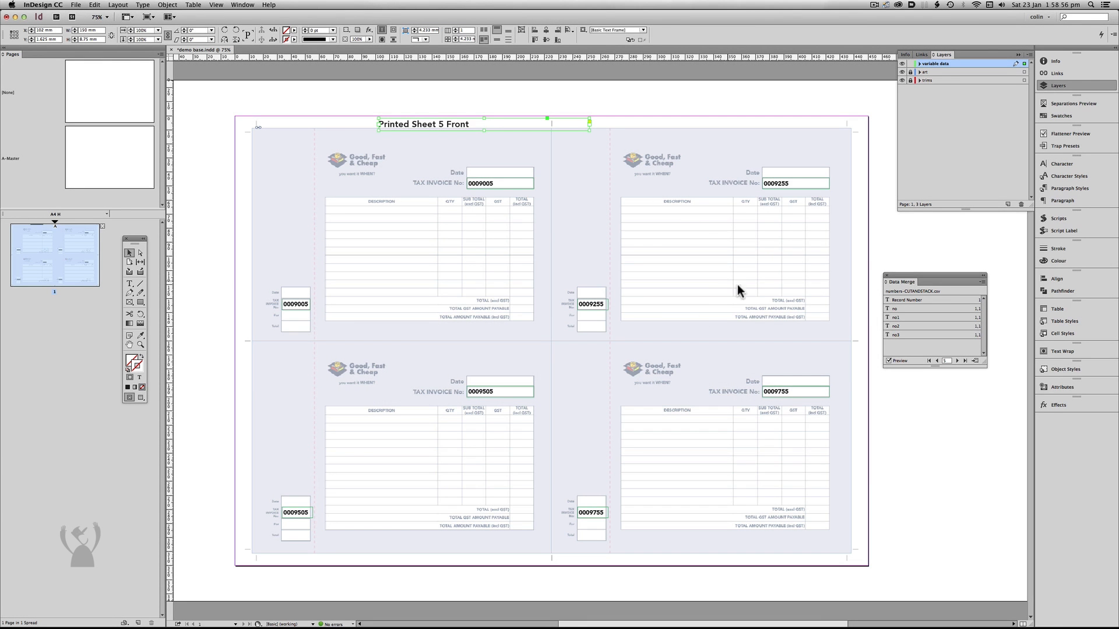
left_click(958, 362)
left_click(958, 361)
left_click(957, 361)
left_click(957, 362)
left_click(957, 361)
left_click(957, 361)
left_click(957, 361)
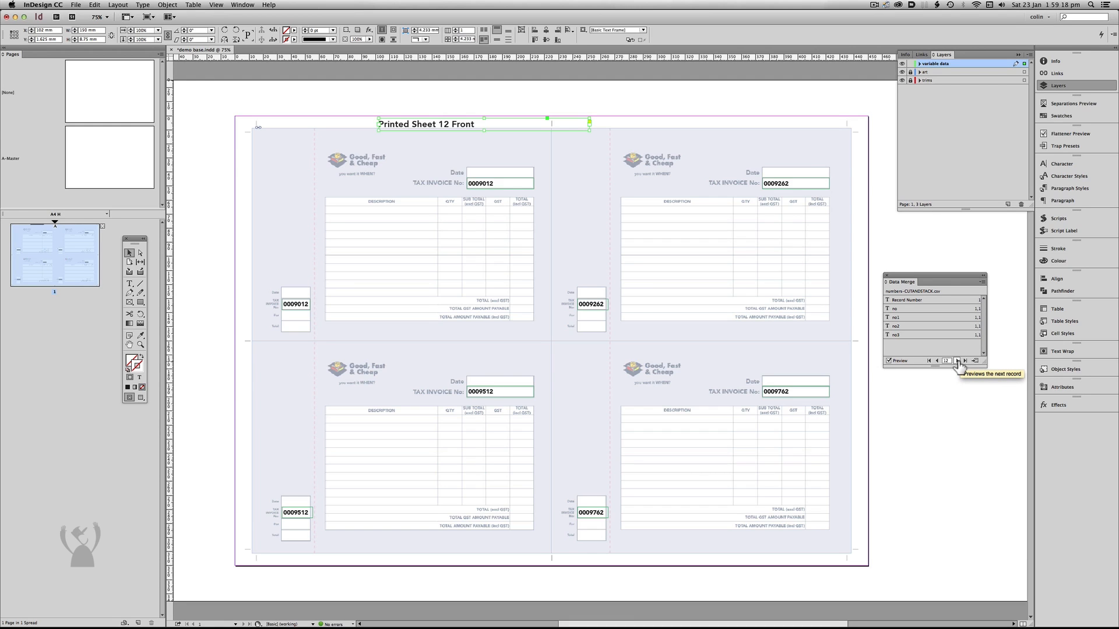
left_click(957, 362)
left_click(957, 361)
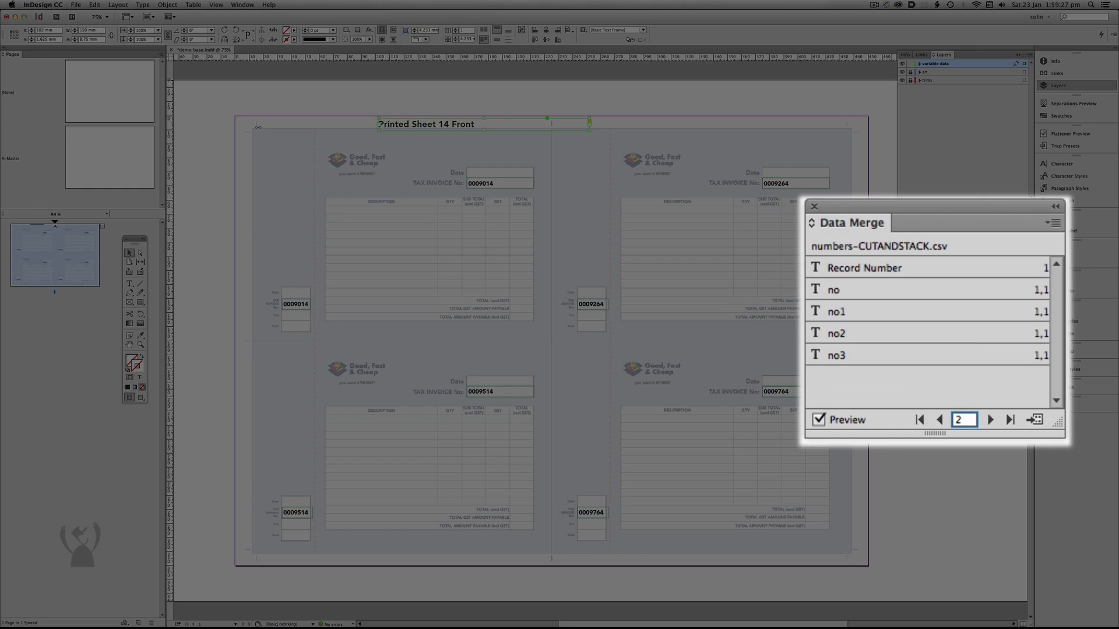
Preview record 250 and the record that follows it to check the numbering between stacks.
type("250")
key("Return")
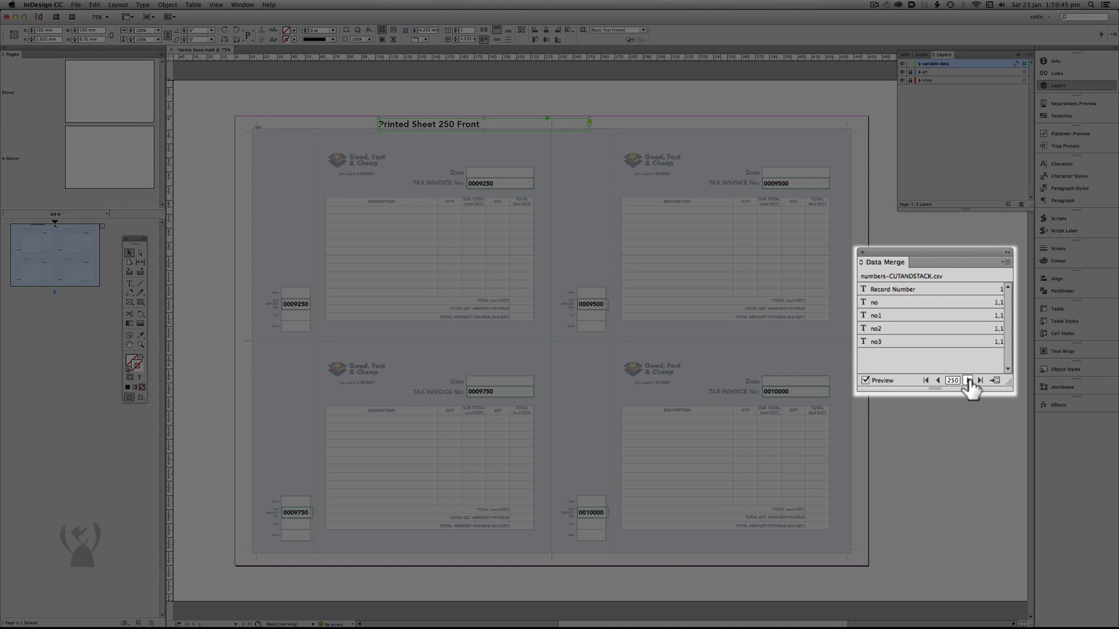
left_click(969, 380)
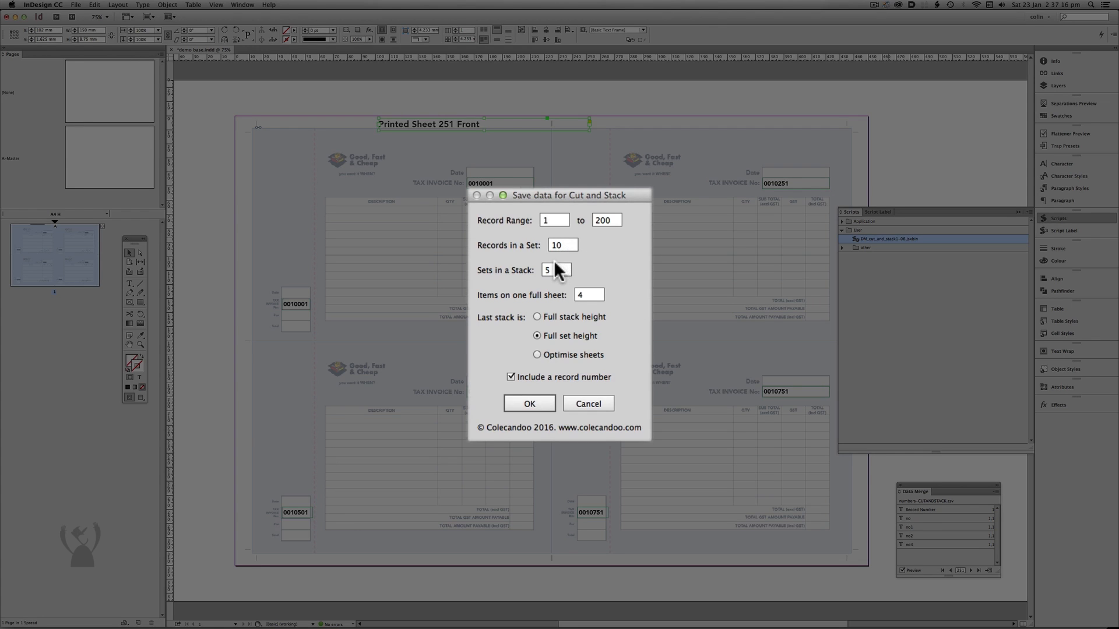
Set the items on one full sheet to 3 in the cut-and-stack options.
double_click(580, 295)
type("3")
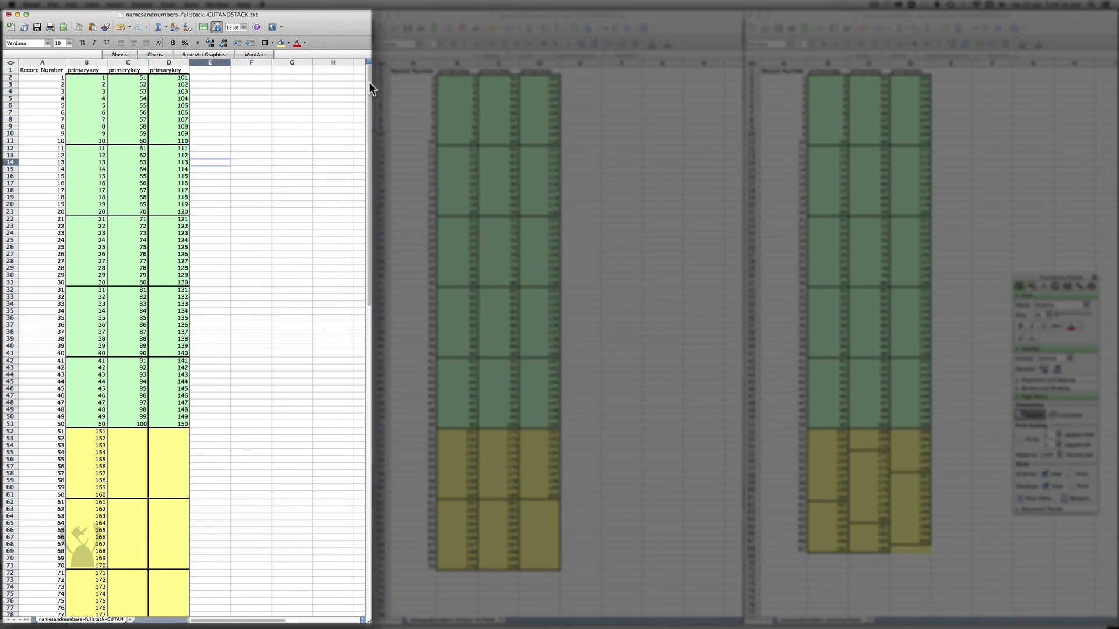
In Excel, compare how the last stack is arranged in the fullstack, fullsets and optimisesheets CUTANDSTACK files.
left_click_drag(369, 83, 369, 207)
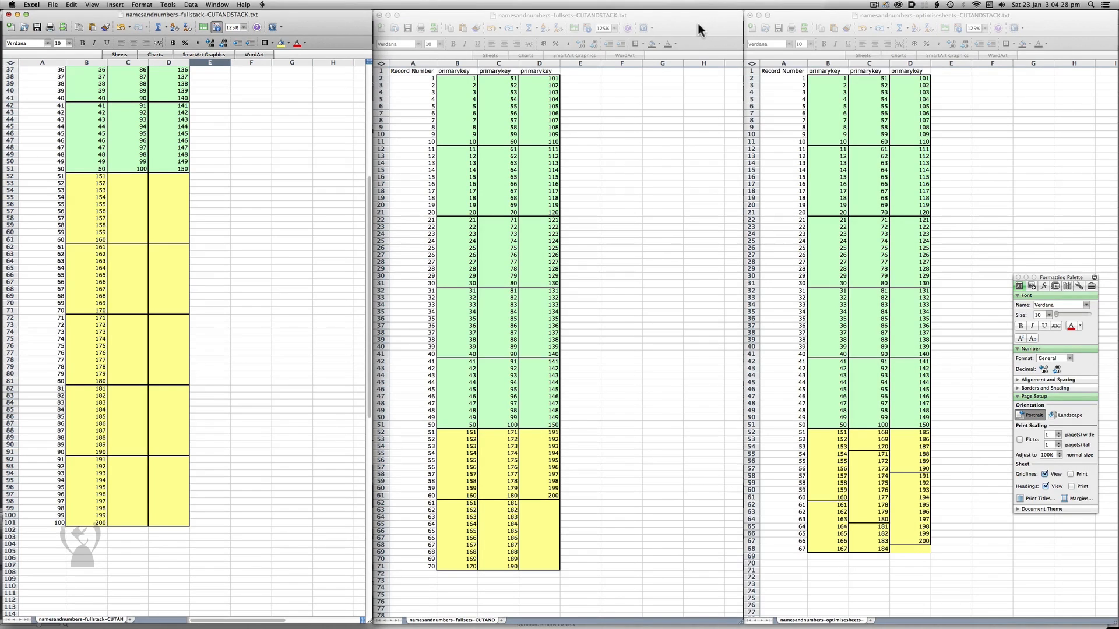
left_click(698, 25)
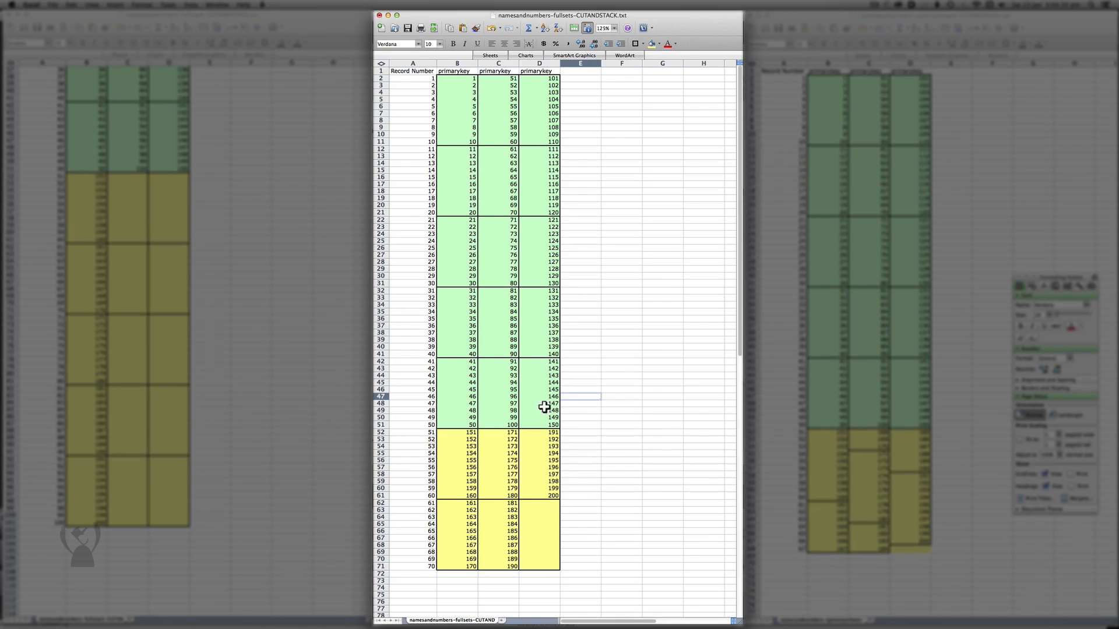
scroll(739, 366, "down", 4)
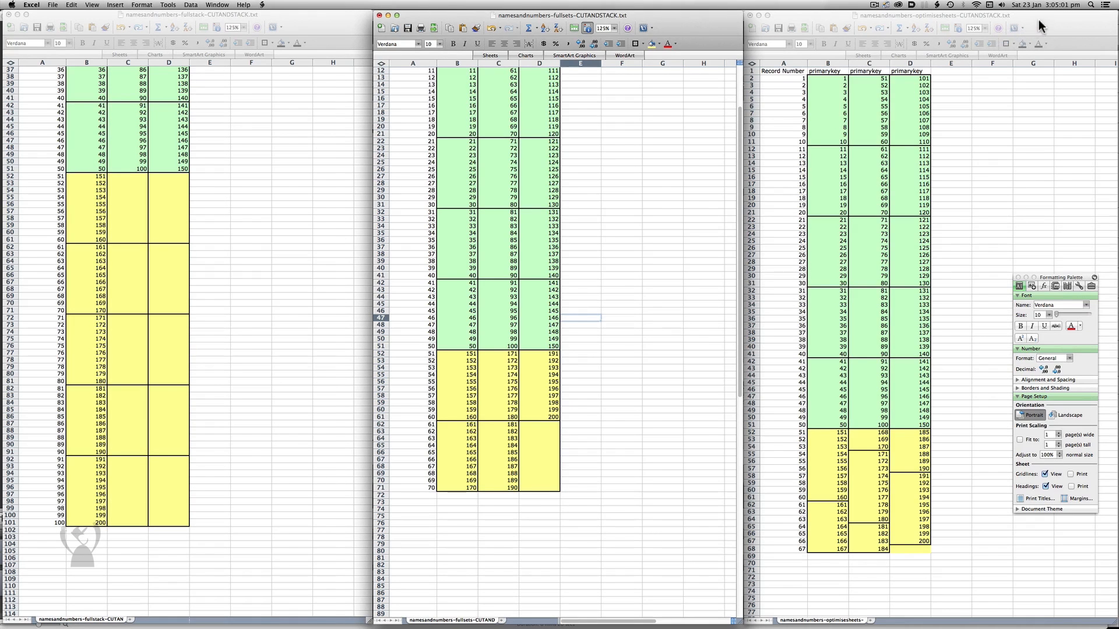
left_click(1043, 24)
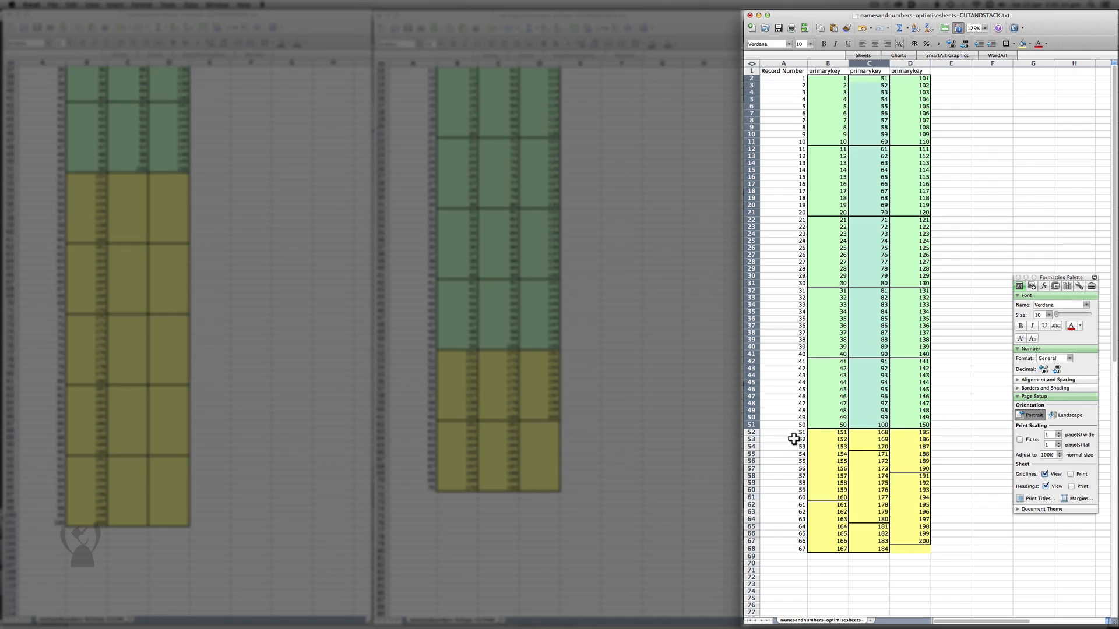
left_click(787, 432)
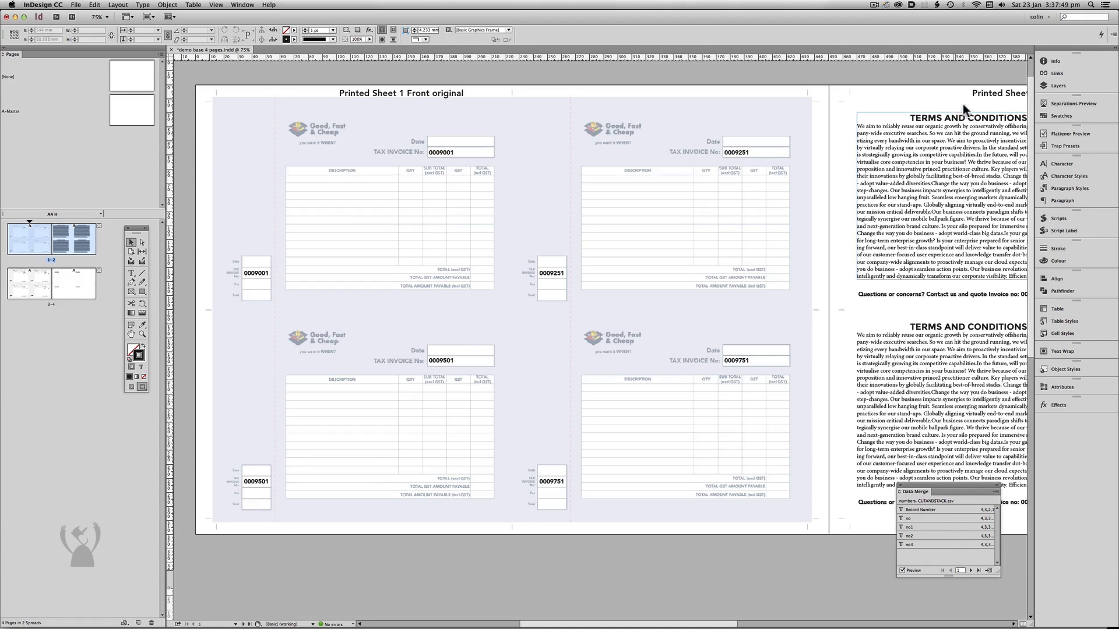
In InDesign, look over the original and duplicate front sheets of the four-page invoice document.
left_click_drag(437, 519, 395, 219)
left_click_drag(500, 461, 516, 280)
left_click_drag(510, 181, 561, 472)
left_click_drag(572, 152, 566, 305)
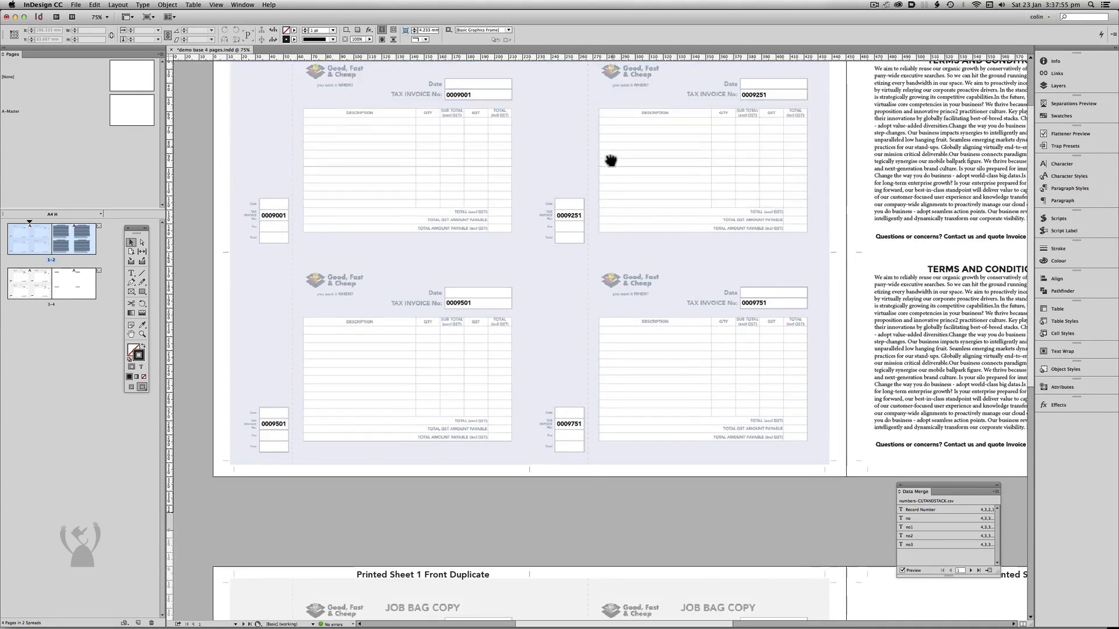
left_click_drag(612, 152, 609, 203)
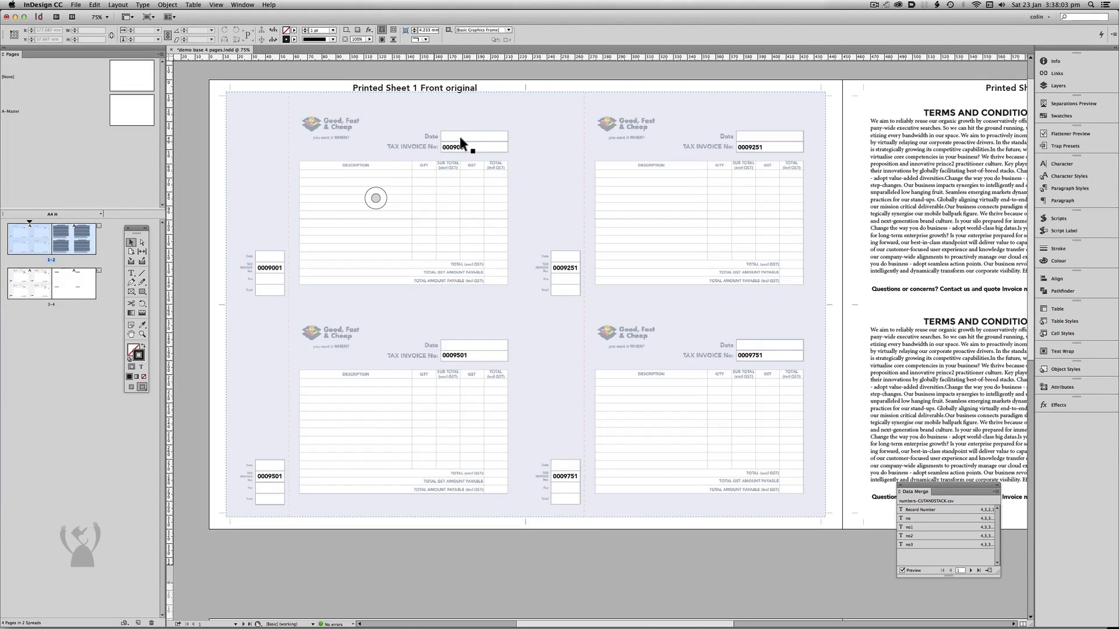
Preview record 4 of the data merge and compare the invoice numbers on the original sheet's front and back.
left_click_drag(778, 199, 564, 221)
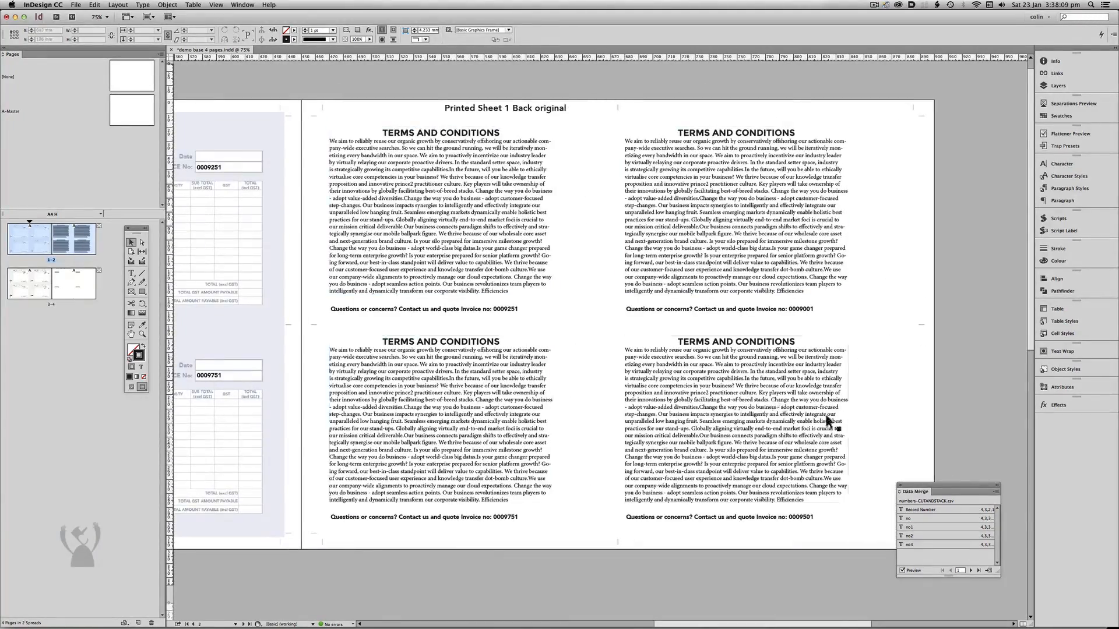
left_click(970, 571)
left_click(970, 571)
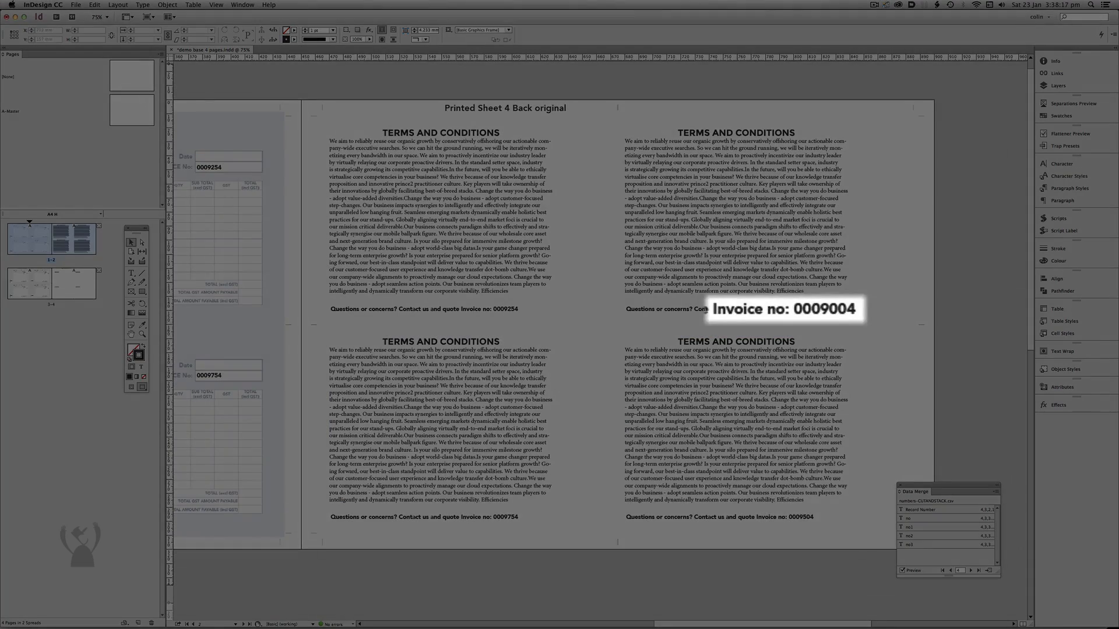
left_click_drag(716, 336, 902, 314)
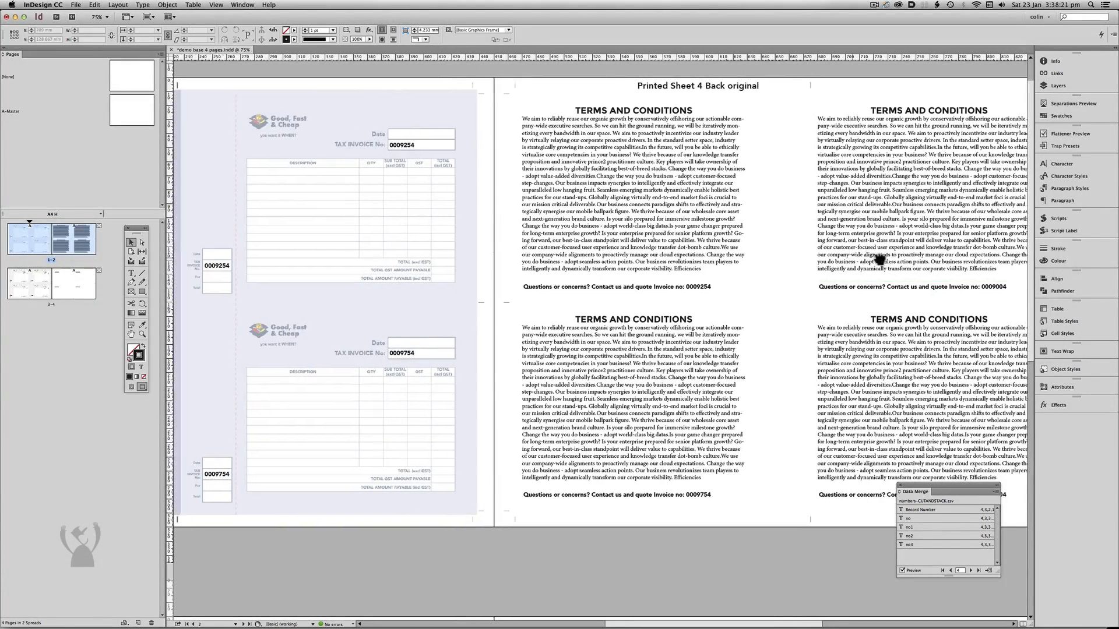
left_click_drag(863, 255, 924, 257)
left_click_drag(299, 174, 452, 176)
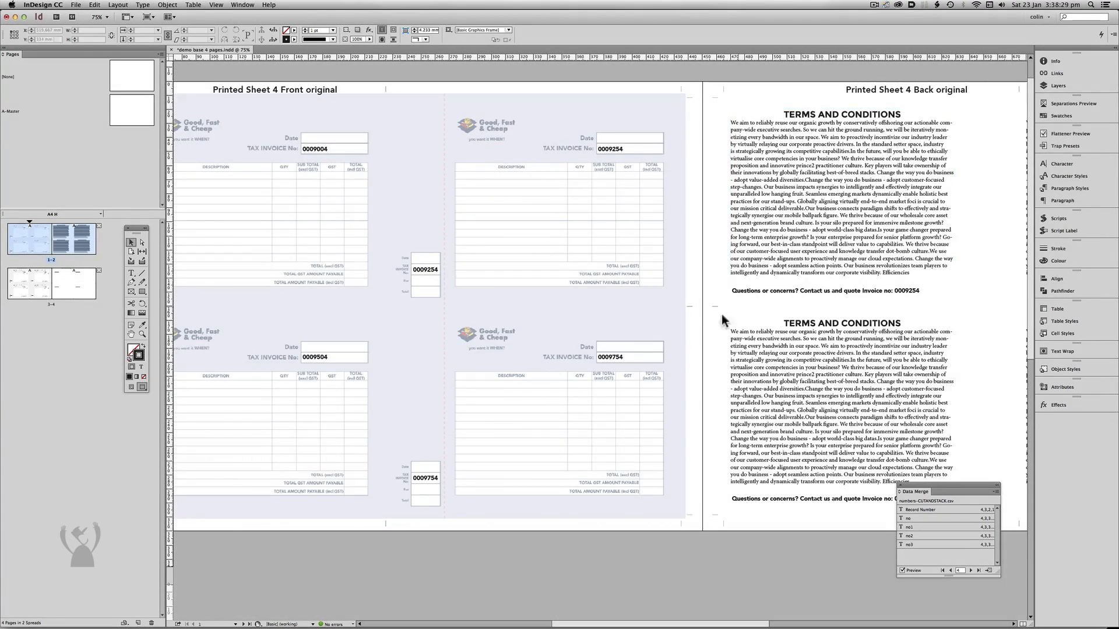
Check the invoice numbers on the front and back of the job bag copy duplicate sheet for record 4.
left_click_drag(464, 471, 646, 214)
left_click_drag(574, 387, 524, 242)
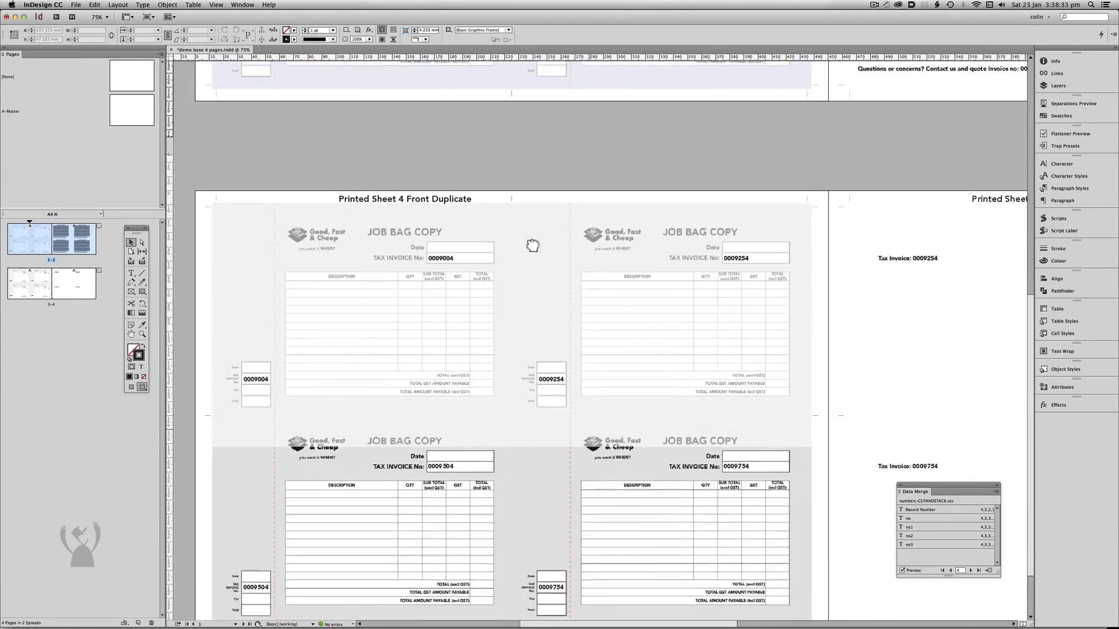
left_click_drag(575, 385, 558, 316)
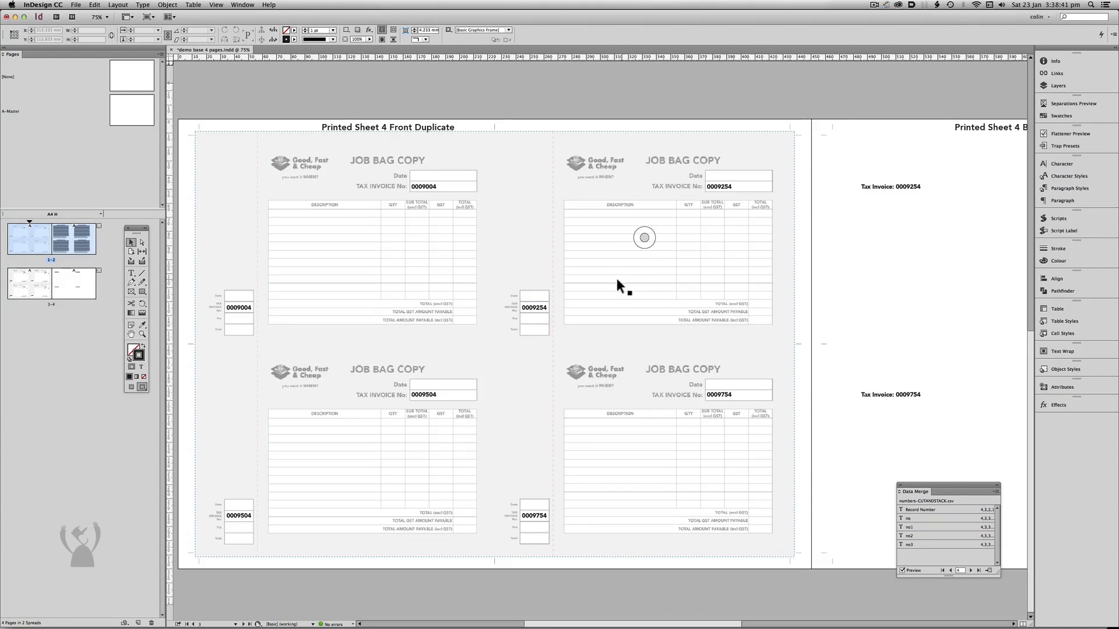
left_click_drag(799, 262, 502, 251)
mouse_move(760, 265)
left_mouse_down()
mouse_move(594, 268)
mouse_move(550, 279)
mouse_move(612, 260)
mouse_move(768, 256)
left_mouse_up()
mouse_move(513, 276)
left_mouse_down()
mouse_move(605, 267)
mouse_move(618, 268)
mouse_move(594, 274)
mouse_move(654, 277)
left_mouse_up()
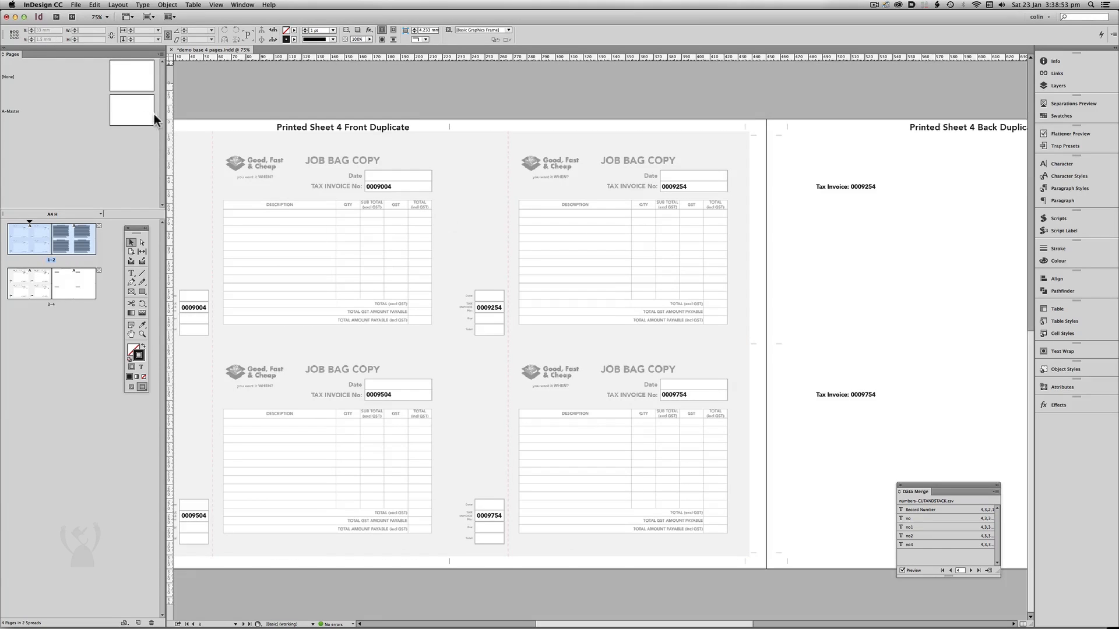